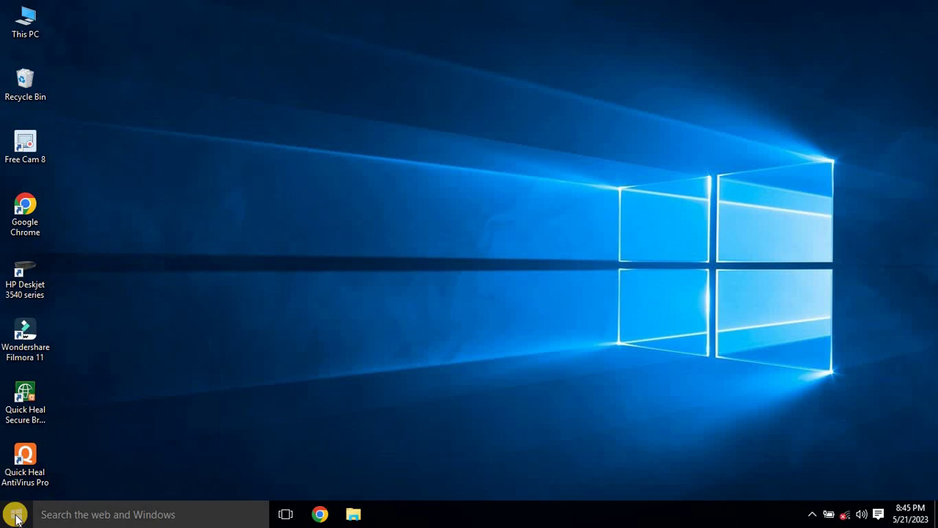
- Open the Personalization page from Windows Settings, and minimize the window to show the desktop
click(16, 517)
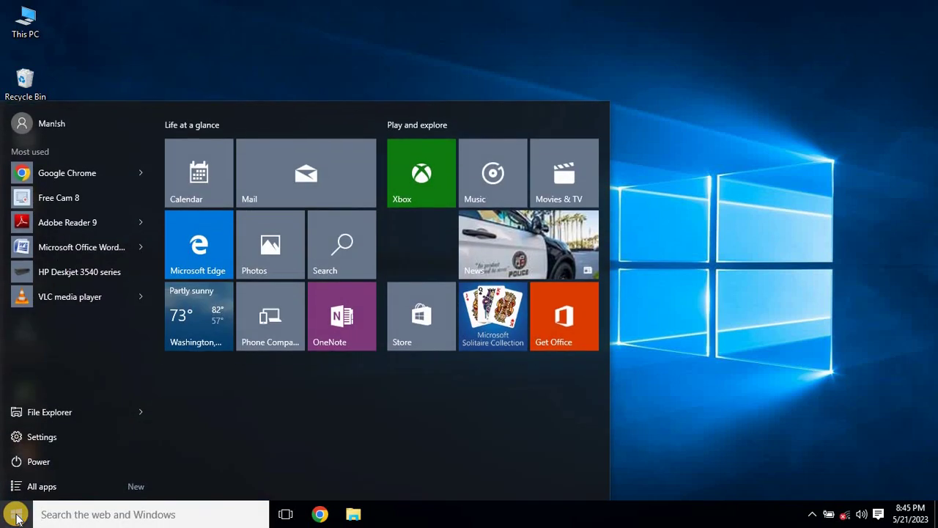
click(42, 438)
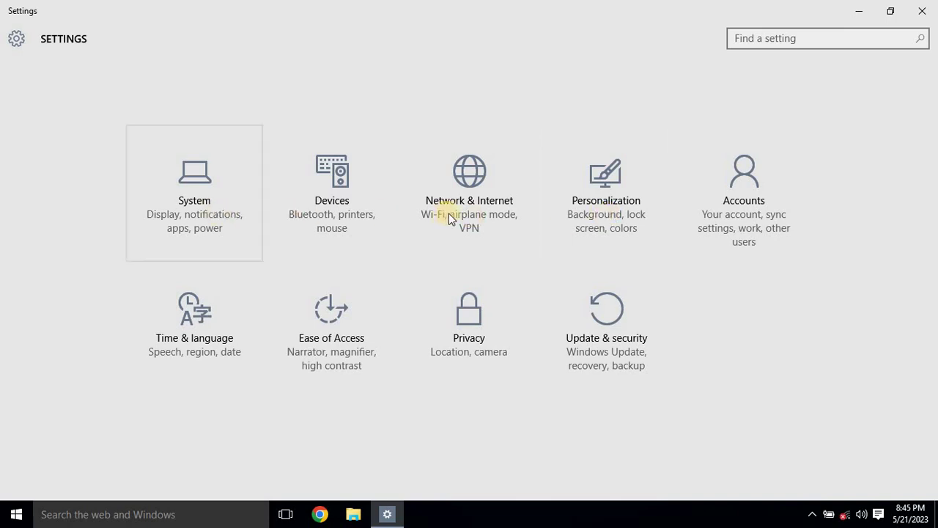
click(607, 204)
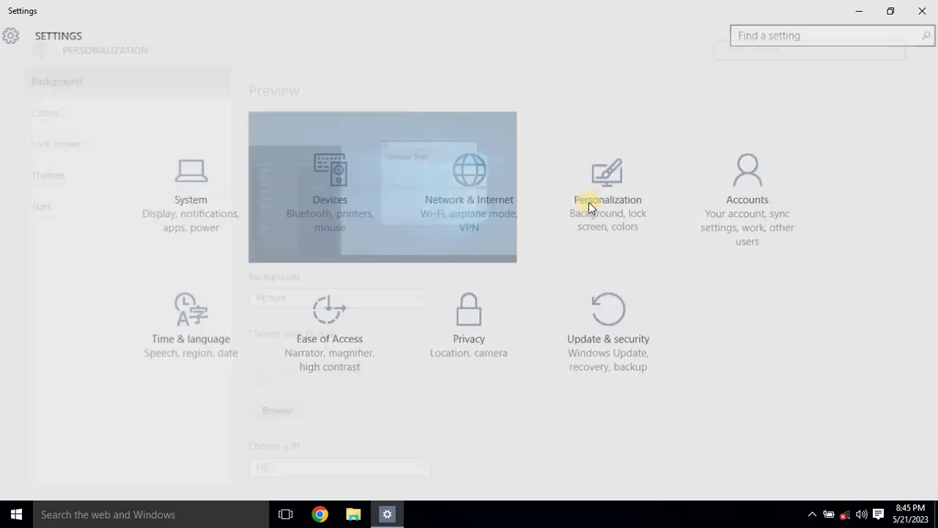
click(856, 11)
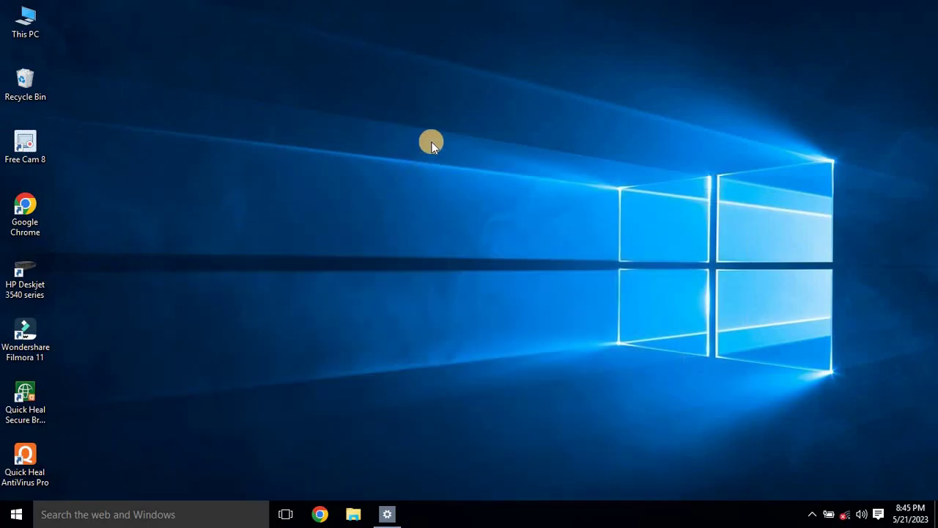
- Open the Personalization settings directly from the desktop, and close the window
right_click(432, 144)
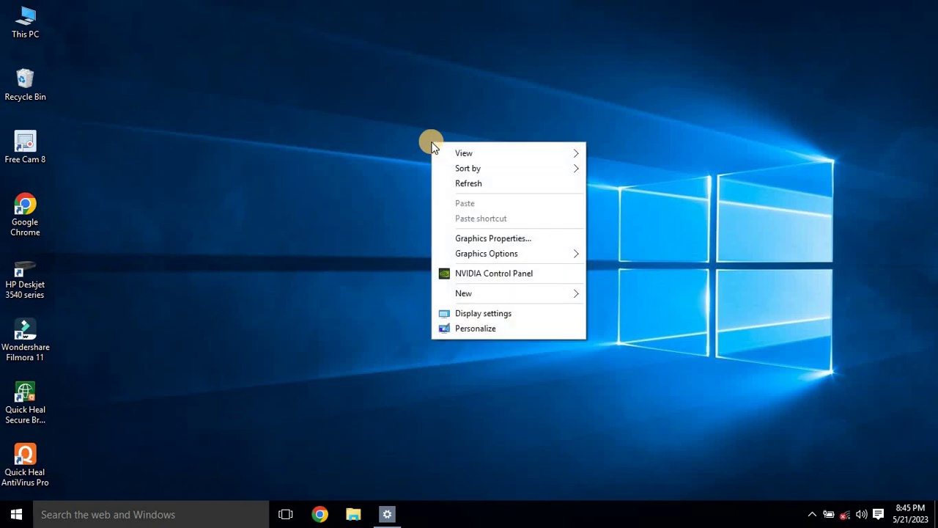
click(477, 328)
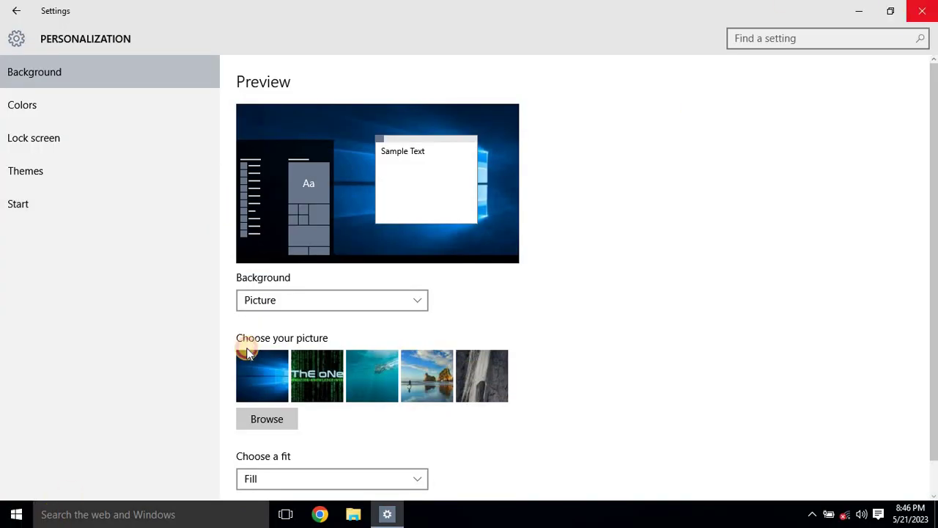
click(922, 11)
- Reopen Windows Settings at the Personalization page, and check the current wallpaper on the desktop
click(15, 513)
click(42, 437)
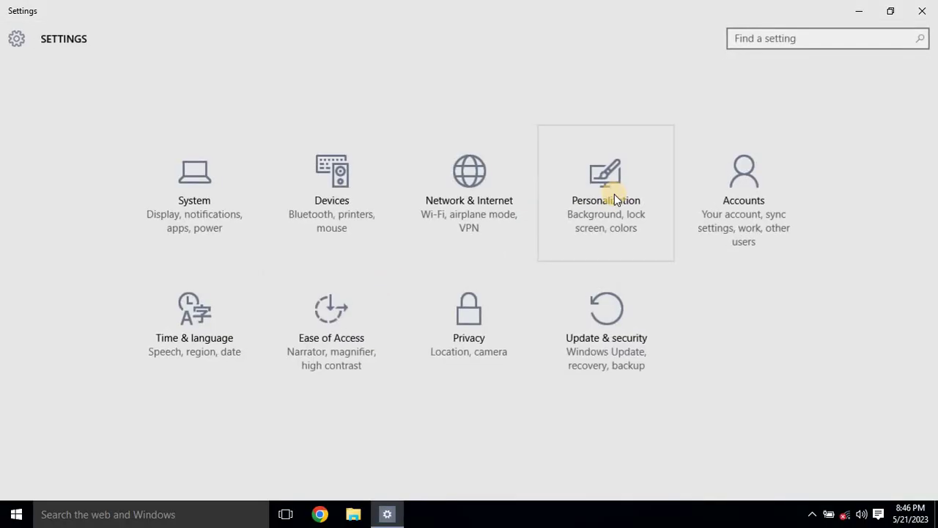
click(615, 201)
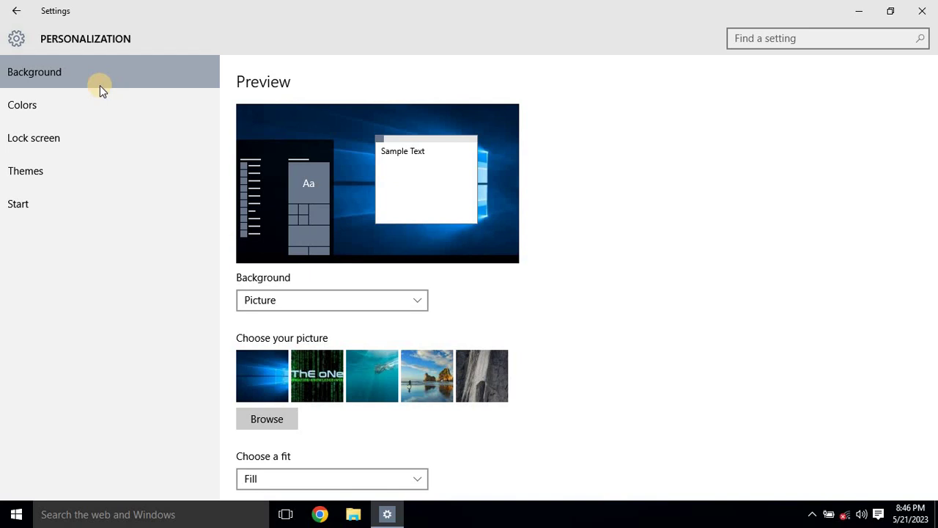
click(856, 16)
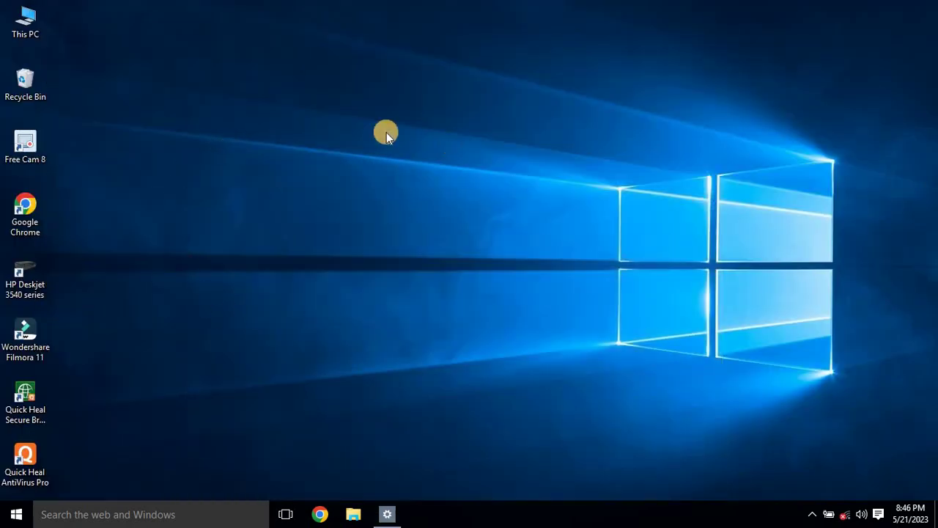
click(385, 515)
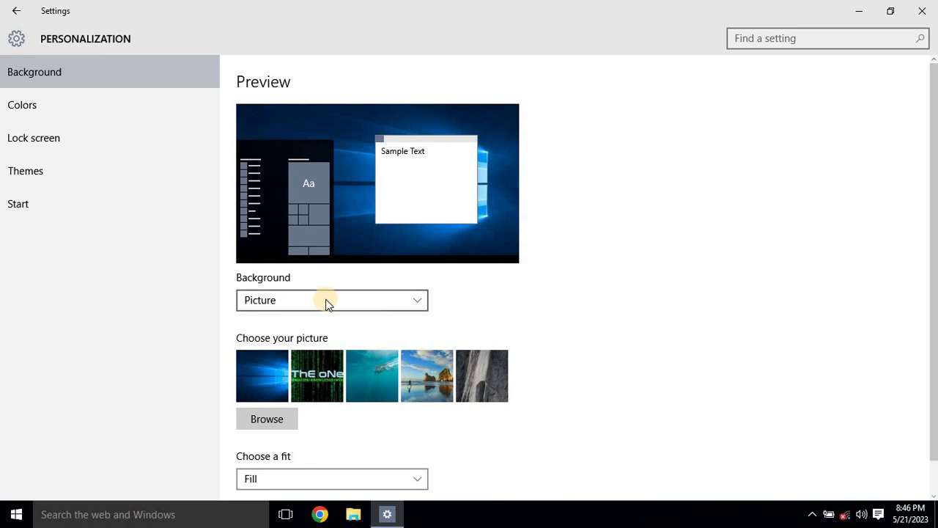
- Try the Solid color and Slideshow background types for the desktop
click(293, 305)
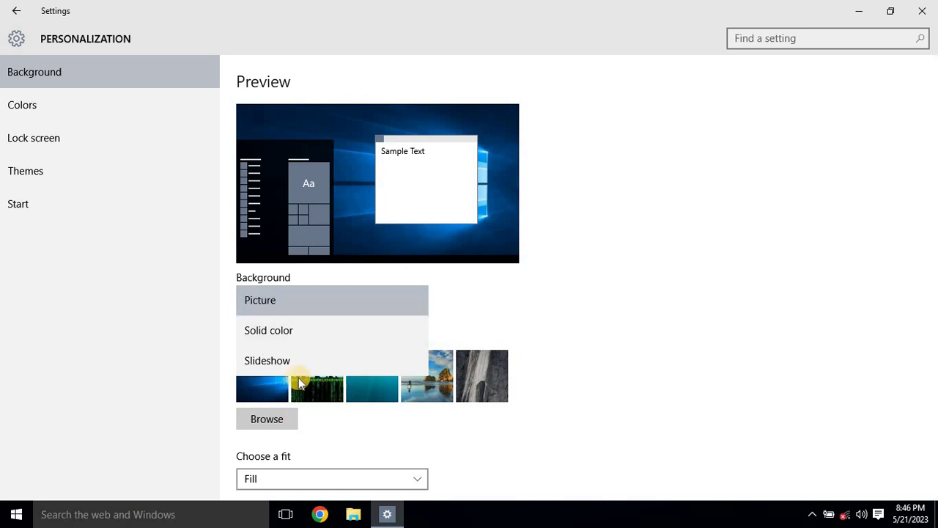
click(293, 330)
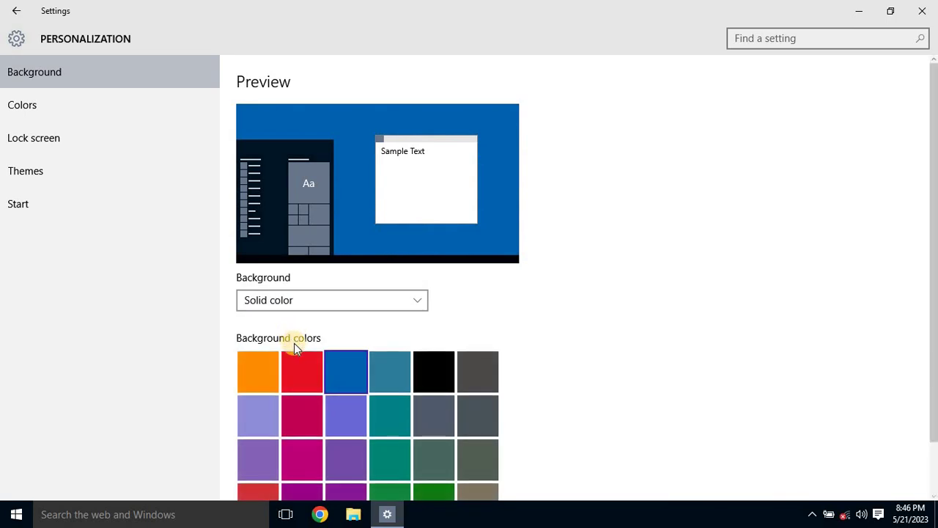
click(332, 299)
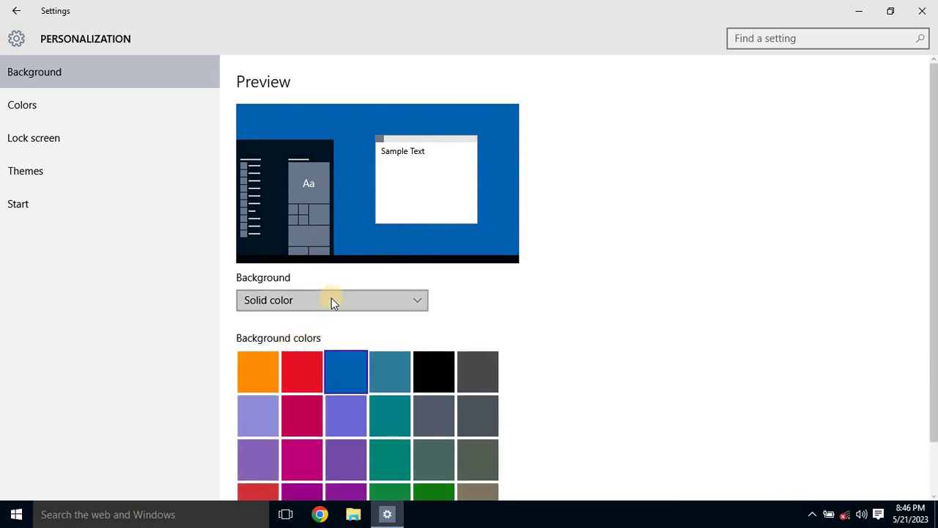
click(283, 332)
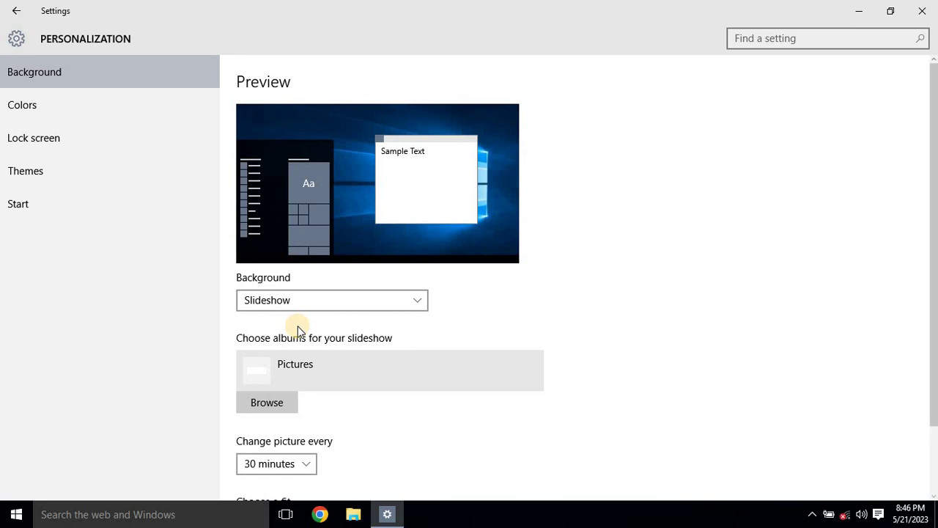
- Switch the background type to Picture, apply the image B2 from the Banner folder, and view it on the desktop
click(302, 305)
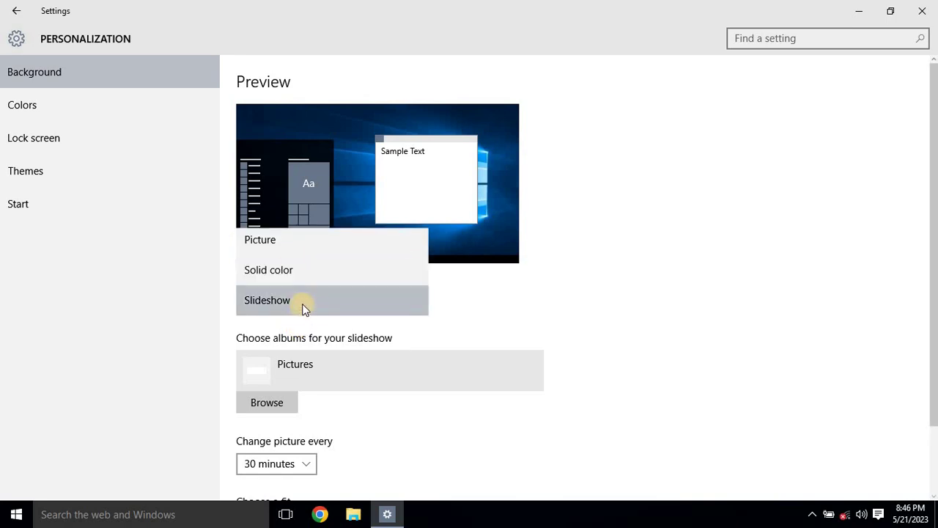
click(291, 246)
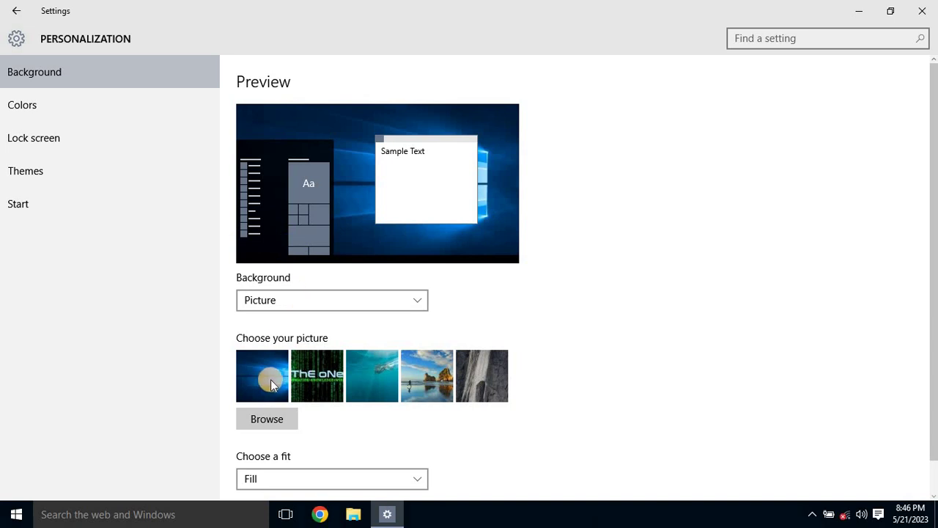
click(274, 421)
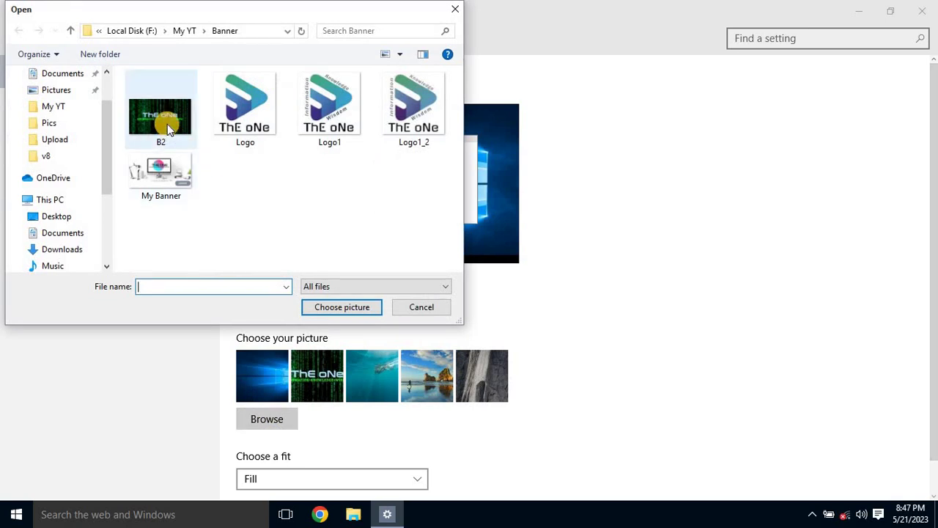
click(167, 124)
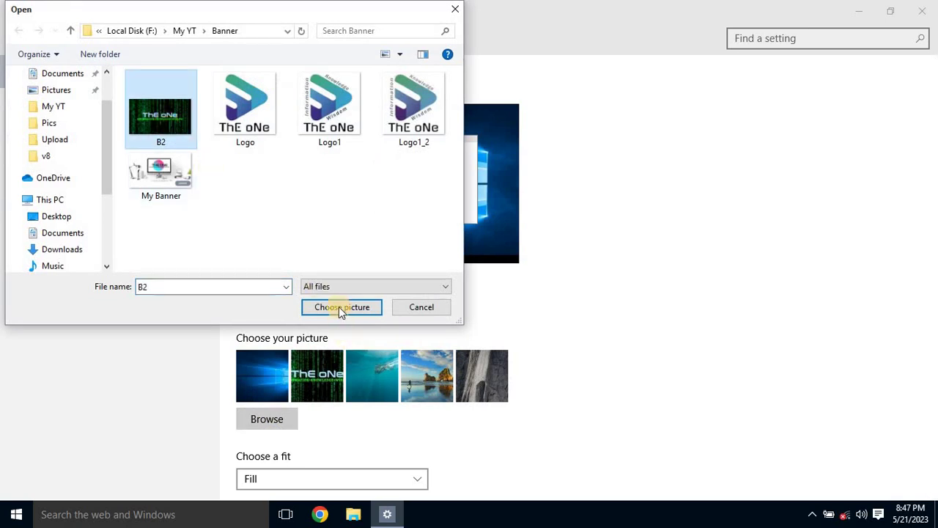
click(339, 307)
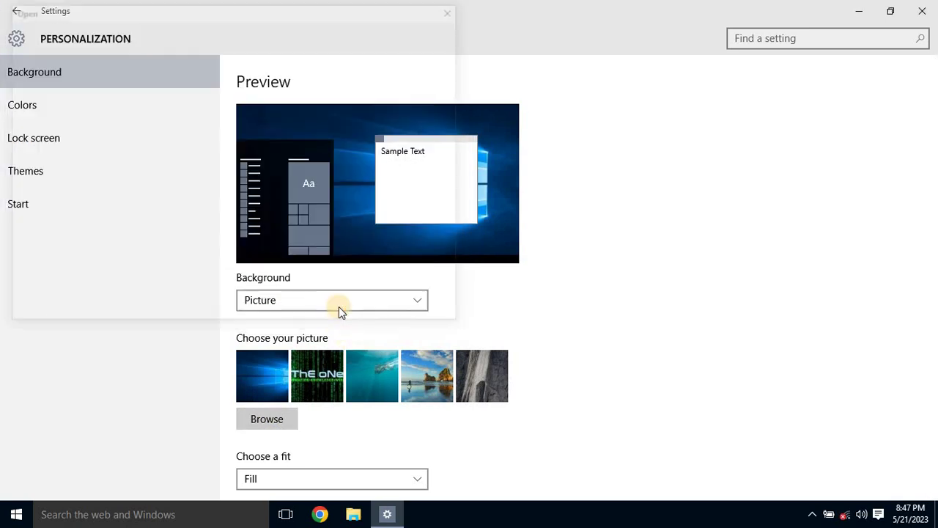
click(857, 11)
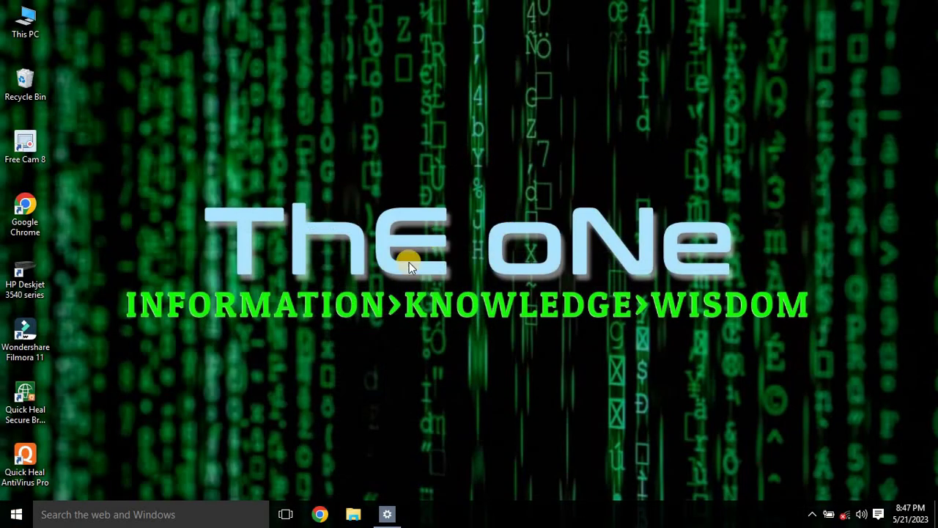
click(394, 518)
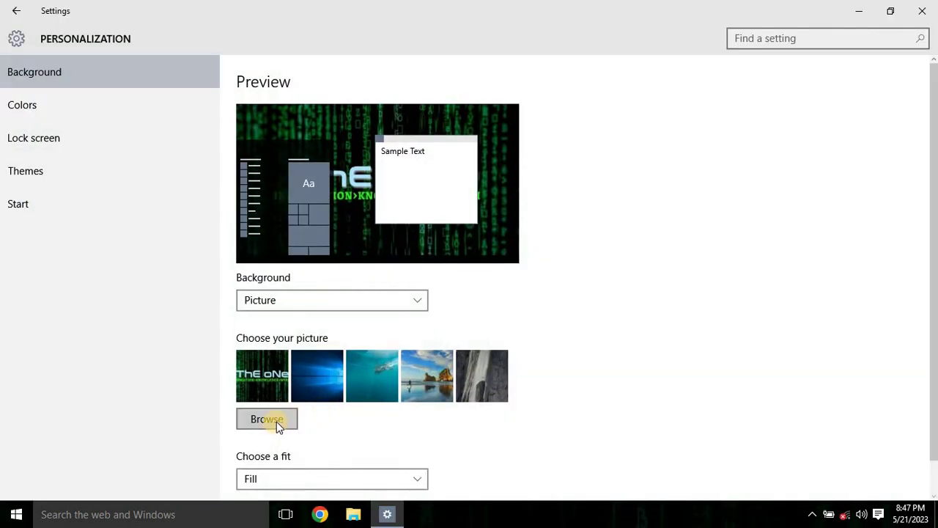
- Change the desktop background to a solid blue color and view it on the desktop
click(351, 304)
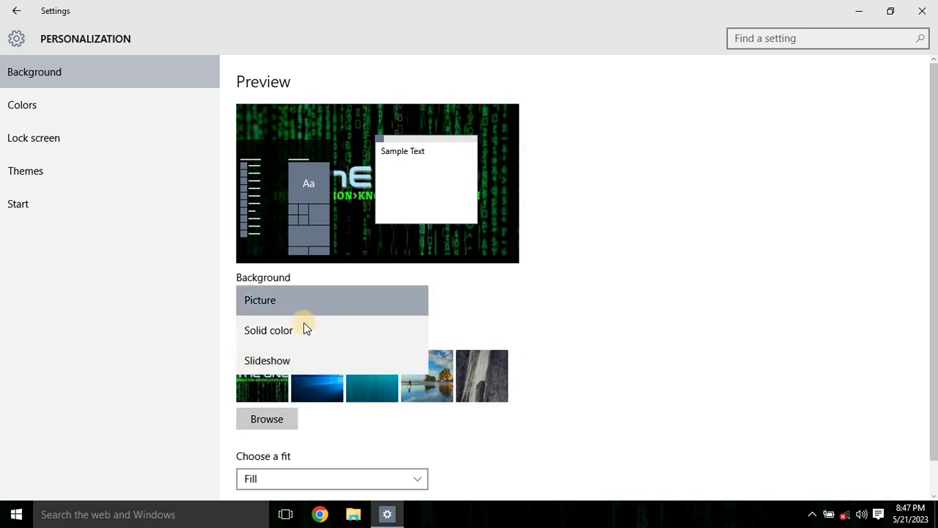
click(294, 330)
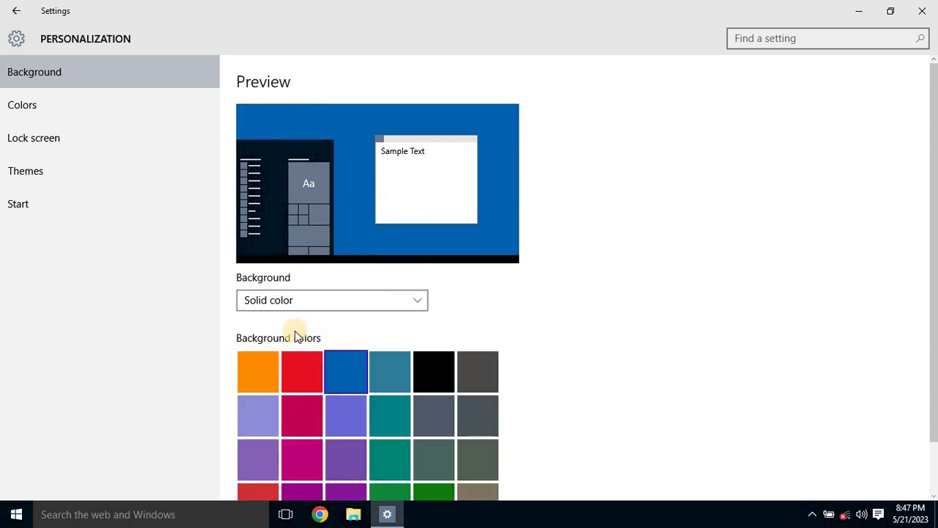
click(346, 374)
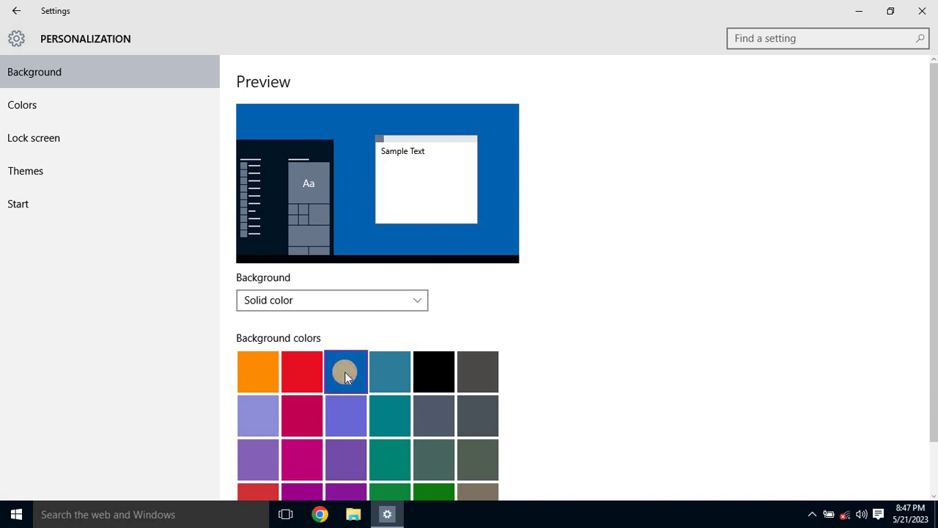
scroll(391, 342, down, 1)
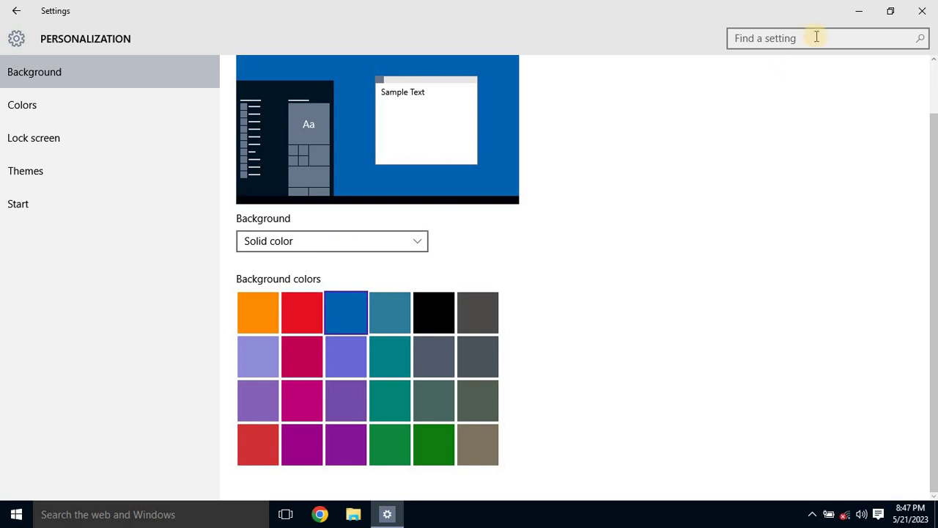
click(856, 10)
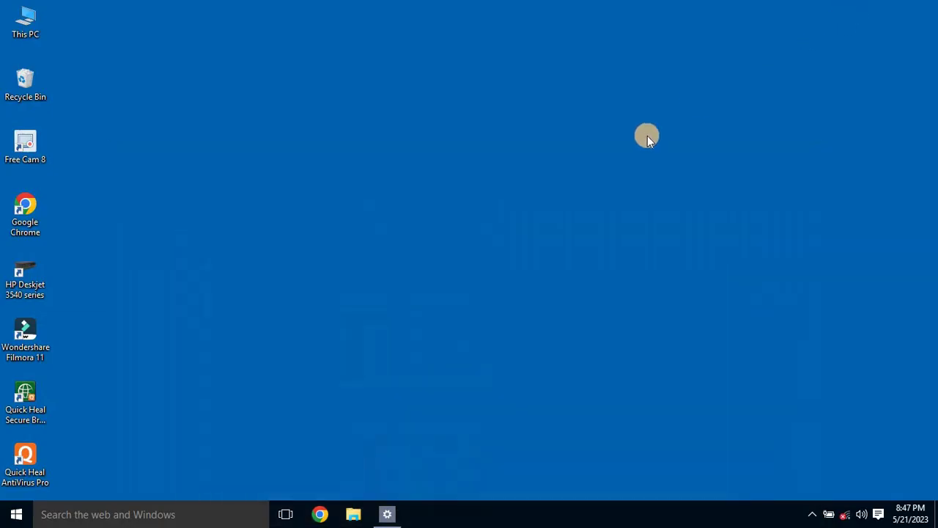
click(388, 512)
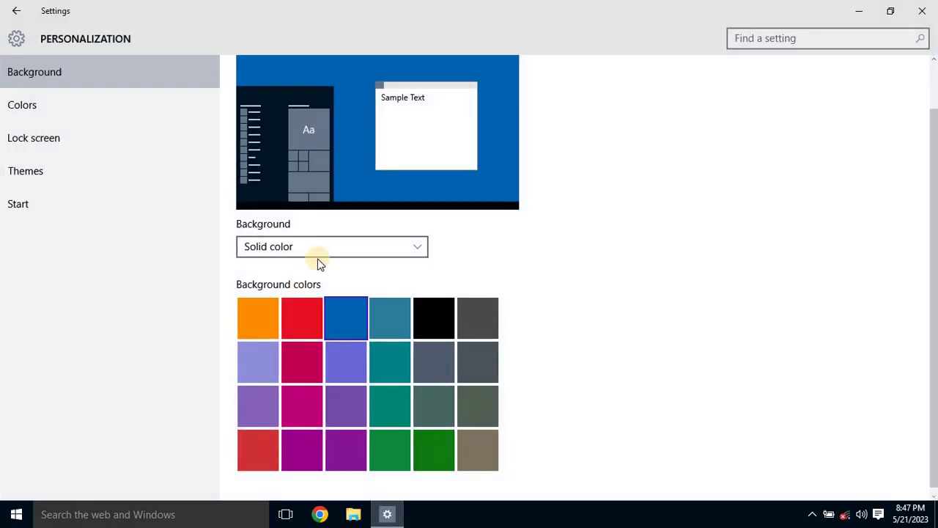
- Set the background type to Slideshow and look through the available picture change intervals
click(320, 249)
click(293, 278)
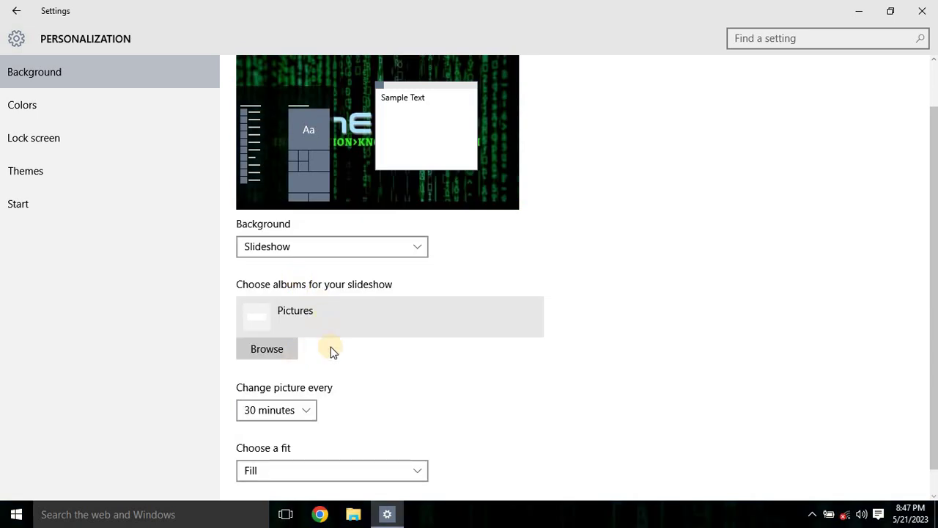
click(306, 410)
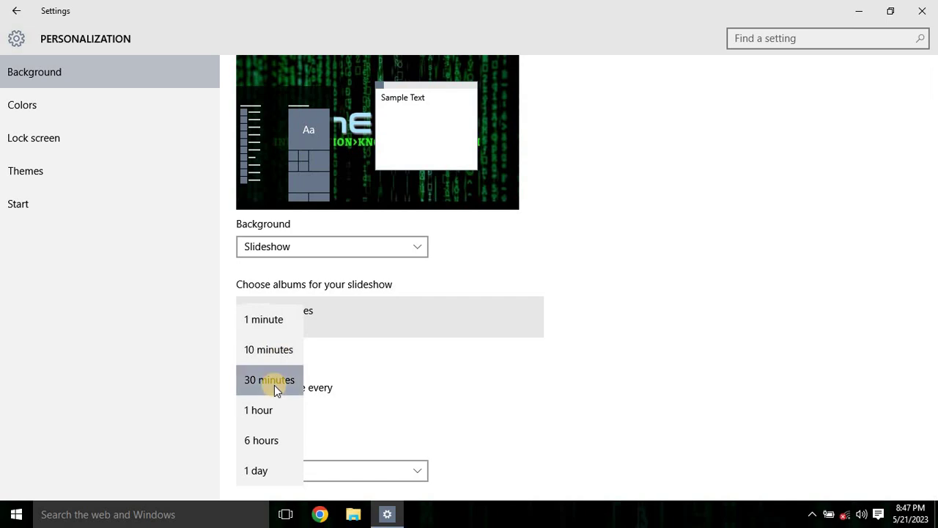
click(338, 375)
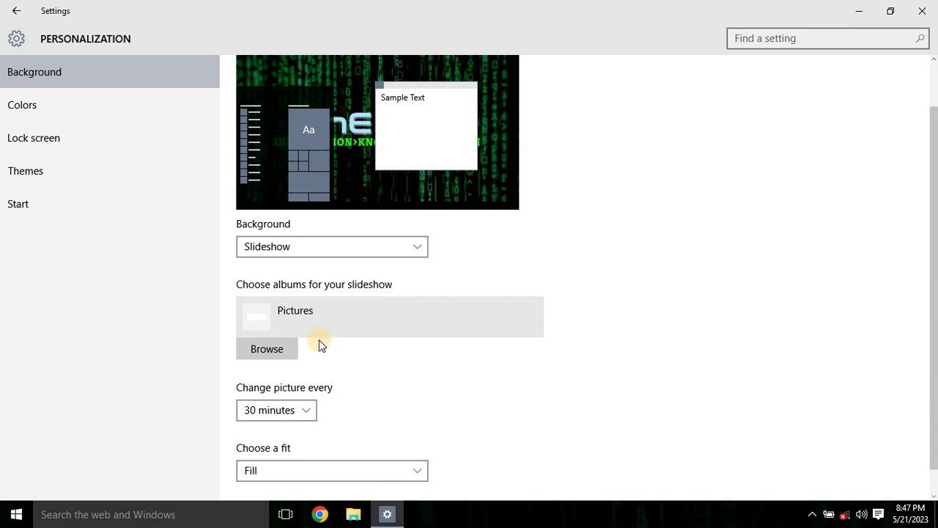
- Examine the folders that can be chosen as a slideshow album, and leave the folder selection without choosing one
click(274, 349)
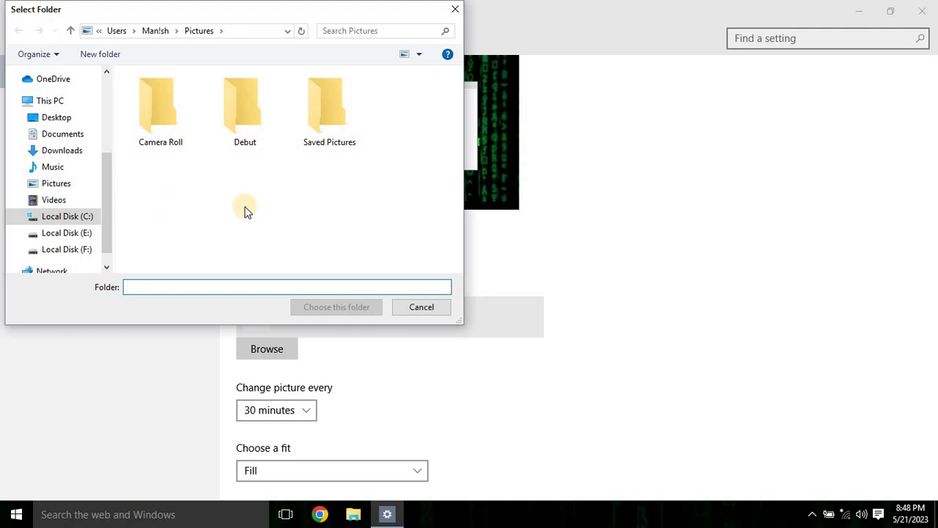
click(110, 240)
drag(110, 241, 111, 250)
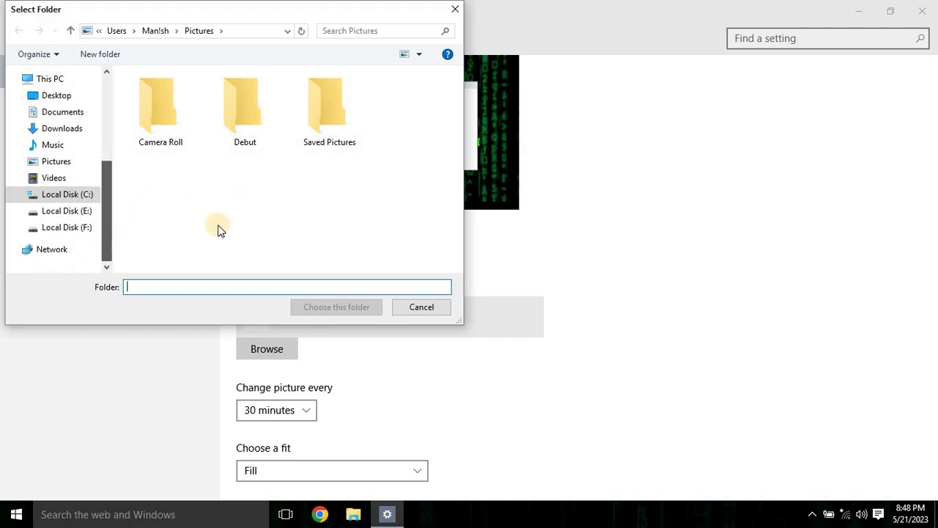
click(420, 308)
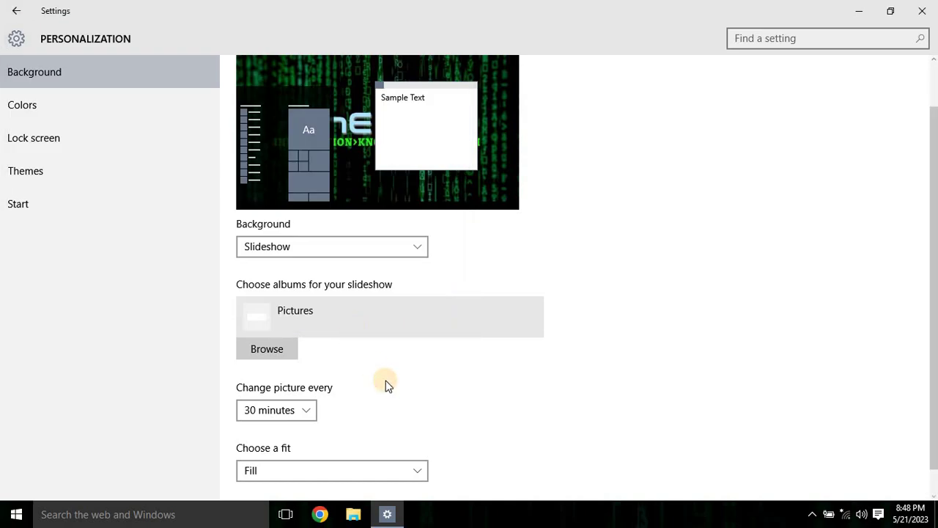
- Look through the available picture fit options for the slideshow background and keep Fill
scroll(387, 386, down, 1)
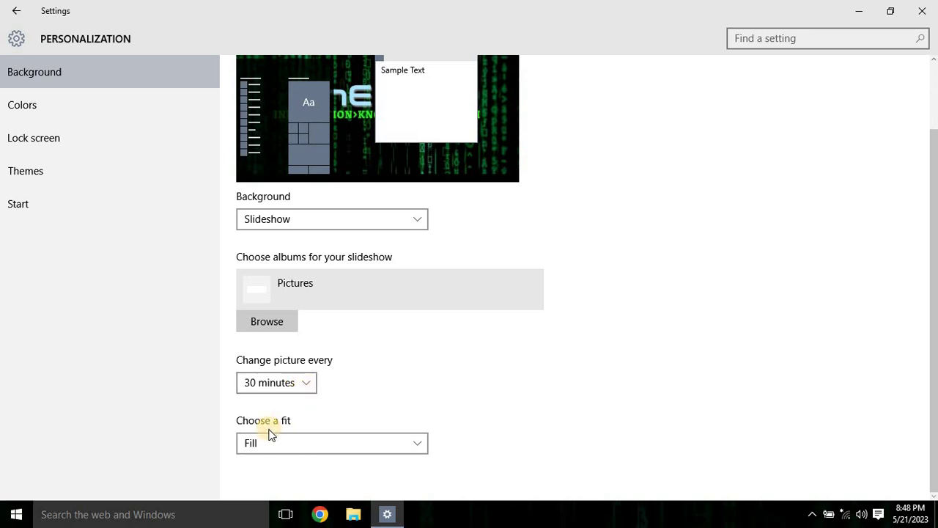
click(418, 443)
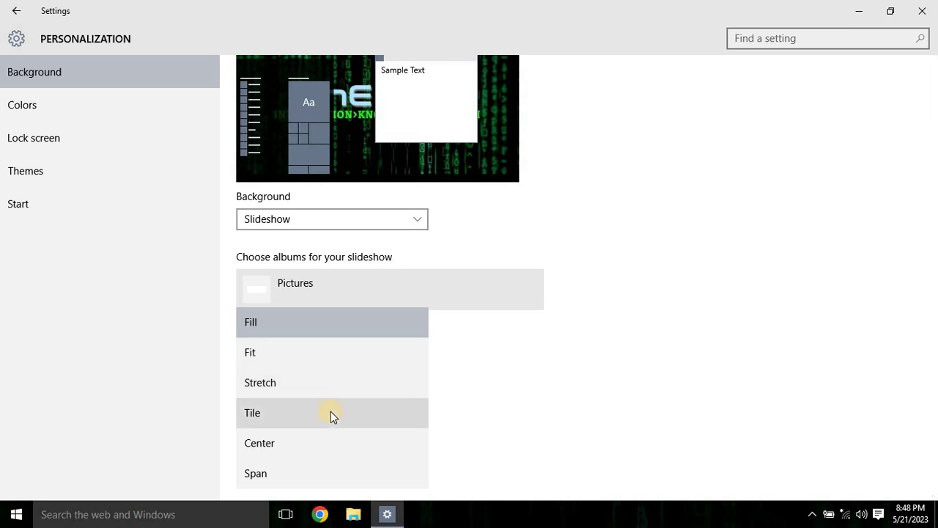
click(488, 427)
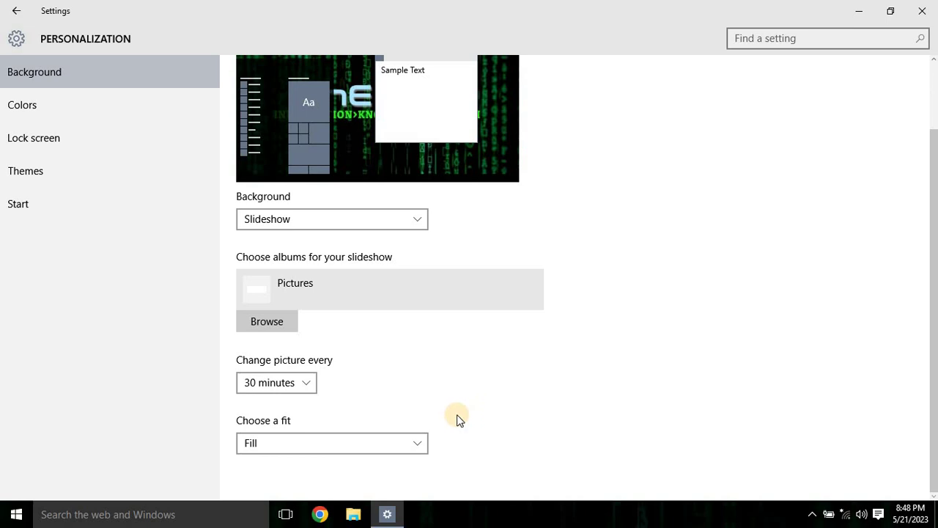
click(421, 444)
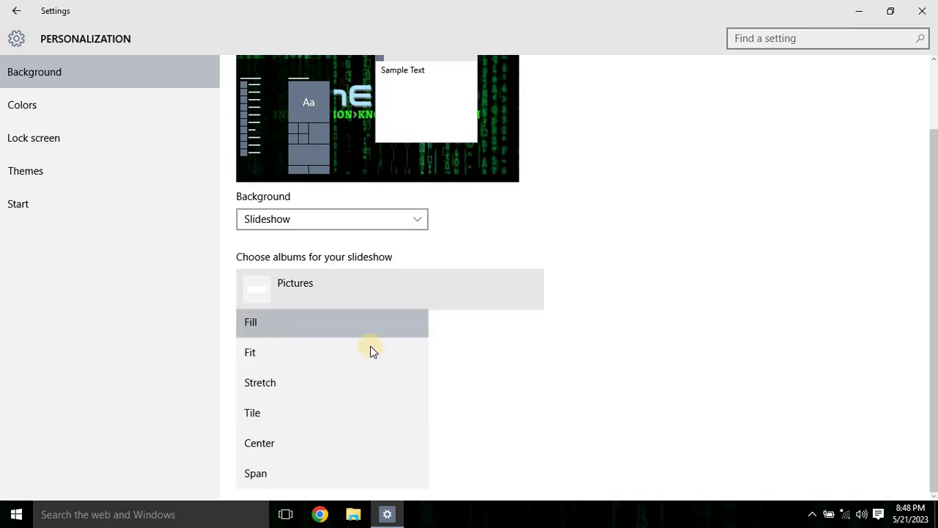
click(361, 334)
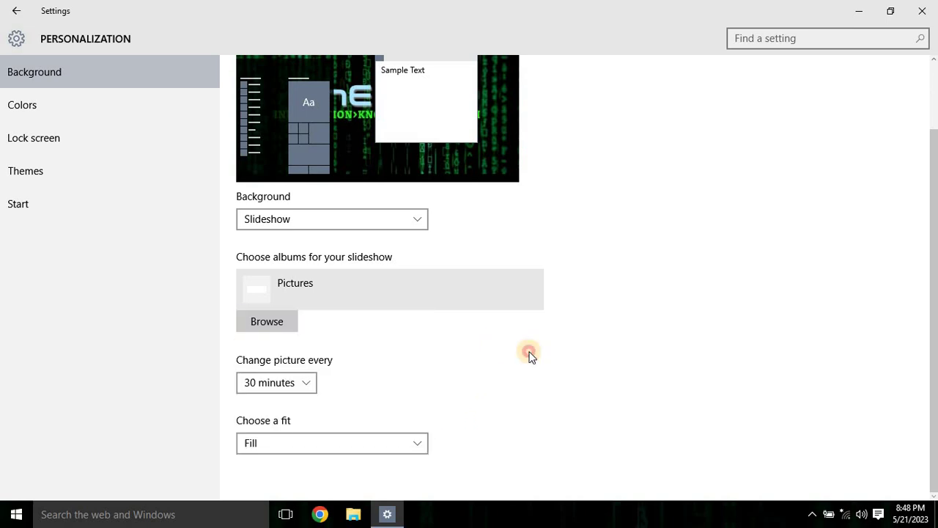
- Try blue and yellow accent colors, check the Start menu with yellow, and set the accent color to gray
click(52, 114)
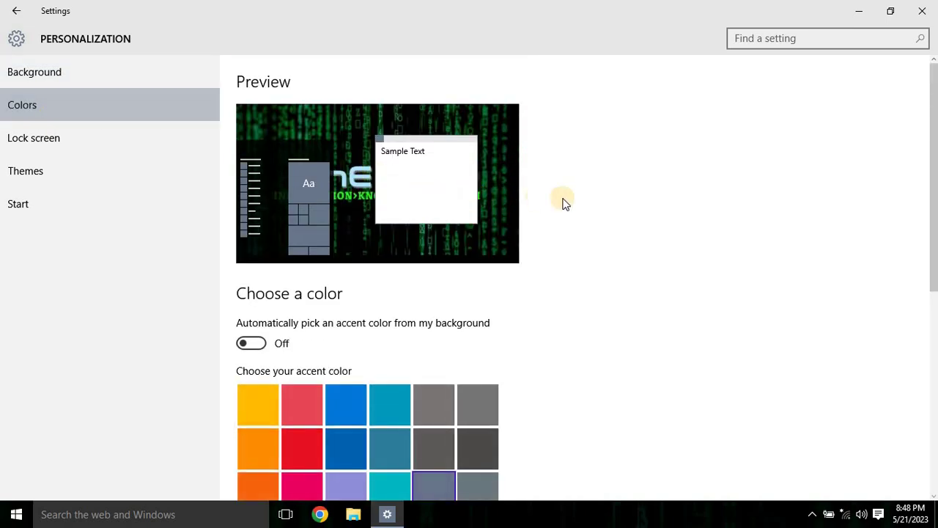
click(349, 408)
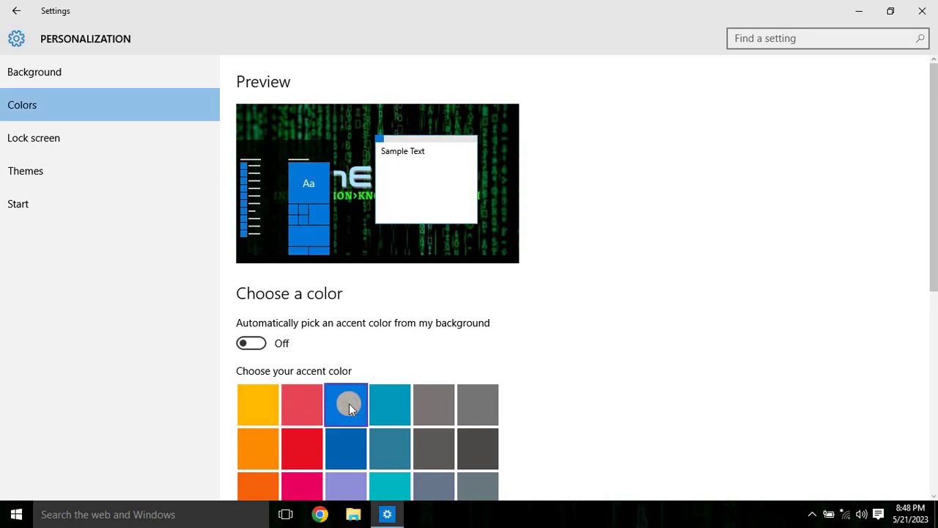
click(250, 413)
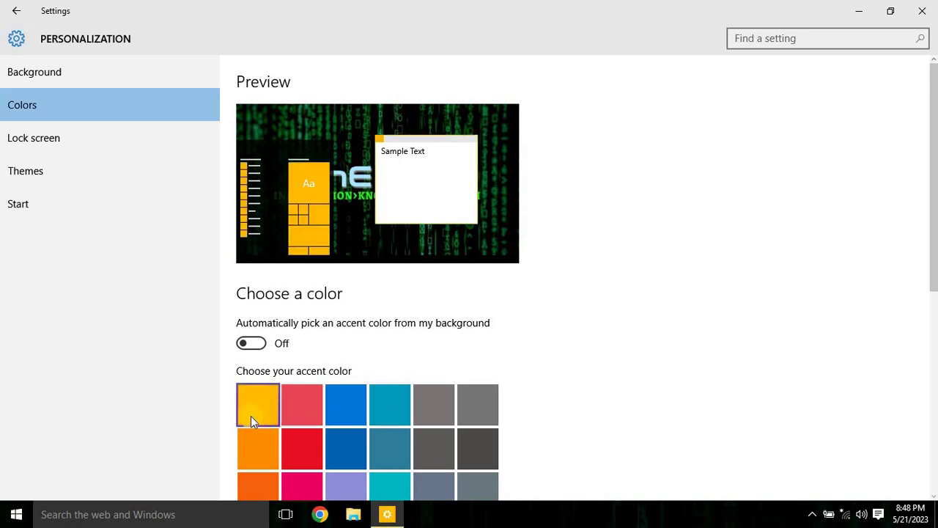
click(16, 514)
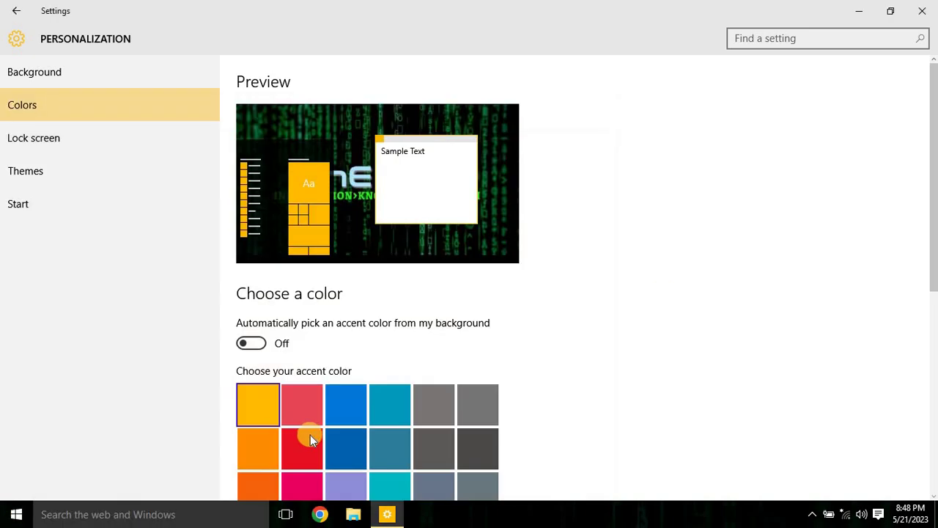
click(429, 414)
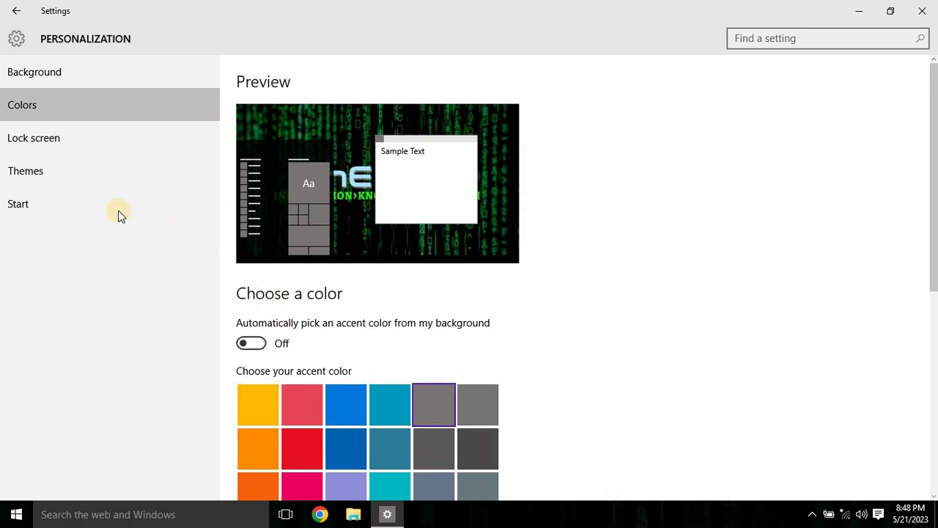
- Examine the lock screen background settings and the power options that include Sleep, without changing anything
click(69, 143)
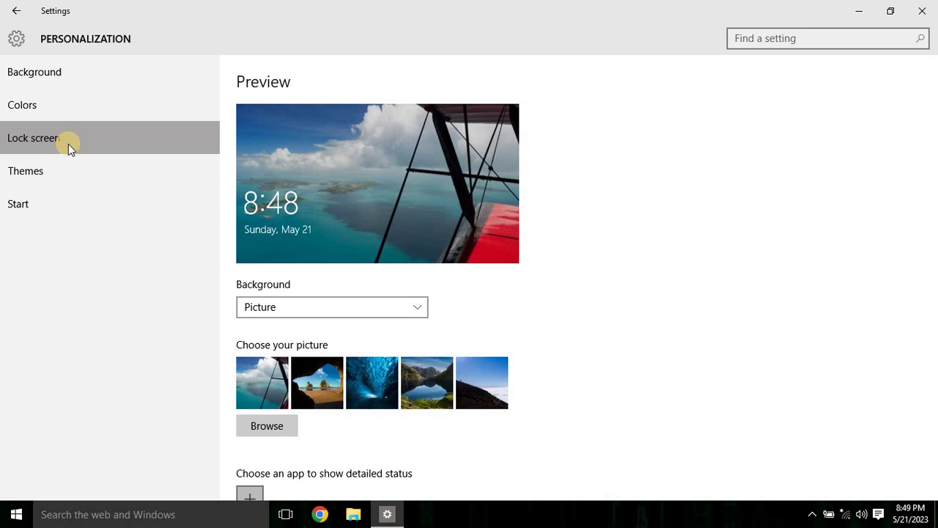
click(16, 513)
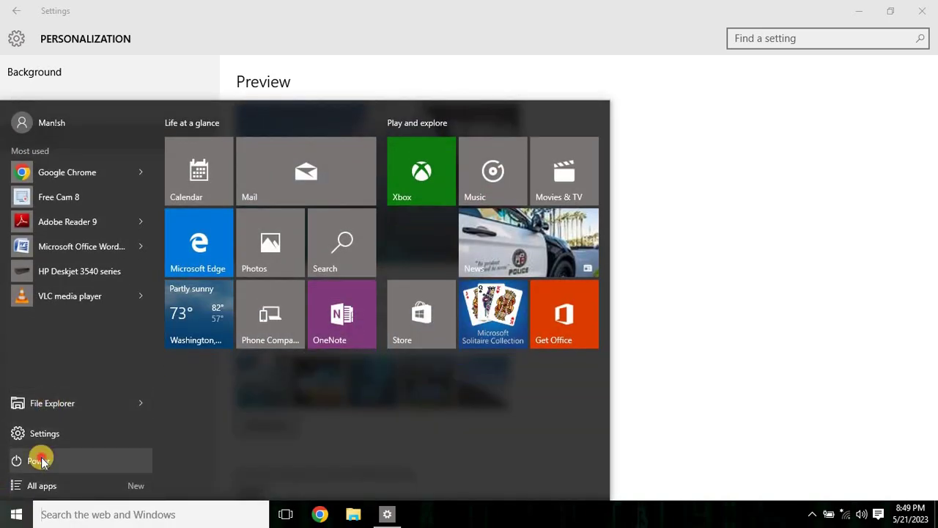
click(35, 459)
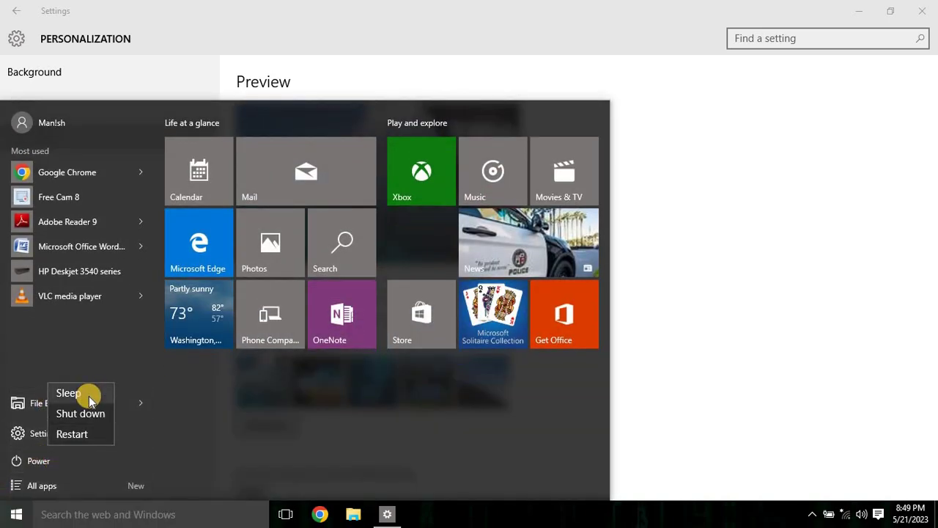
click(653, 283)
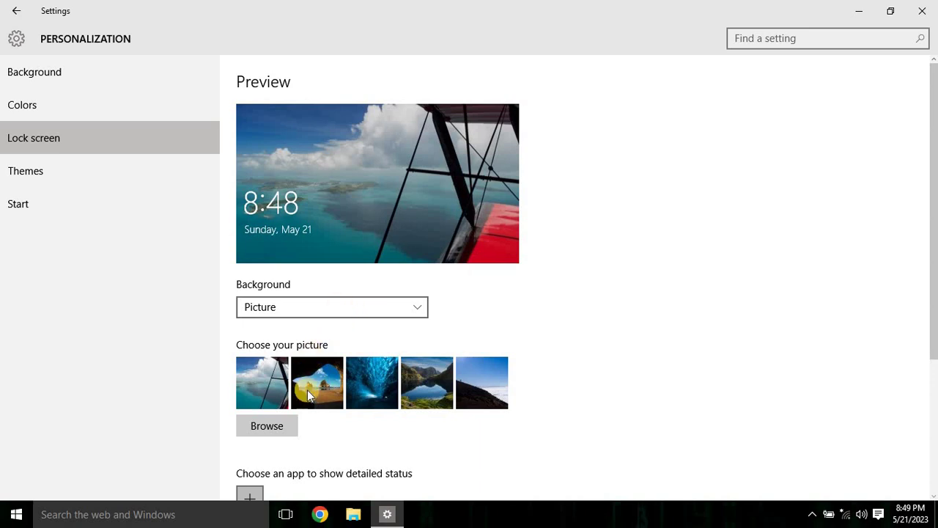
scroll(295, 209, down, 3)
scroll(303, 196, up, 3)
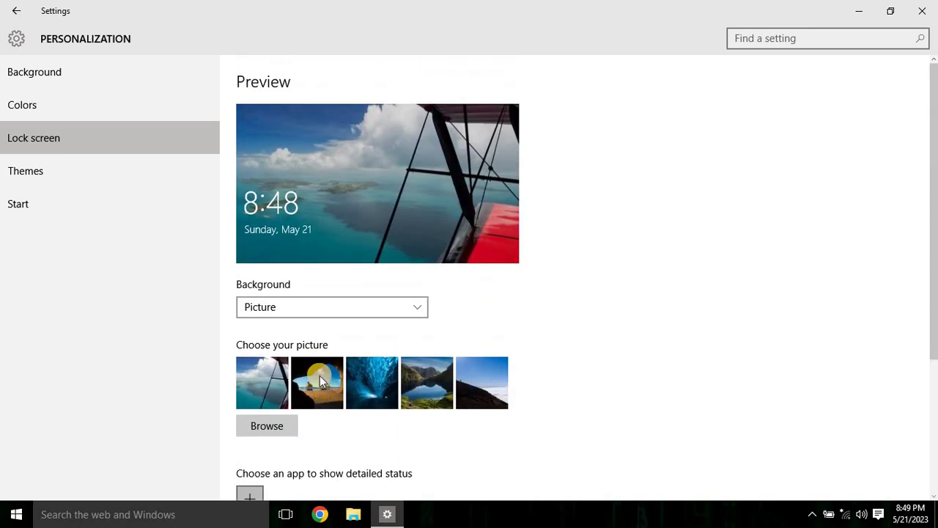
- Apply the Windows 10 default theme from the theme settings
click(31, 173)
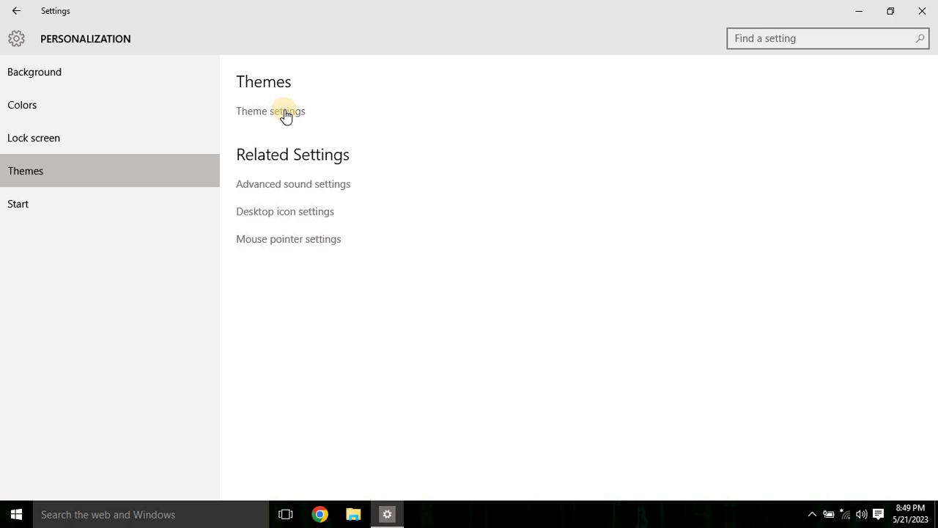
click(286, 113)
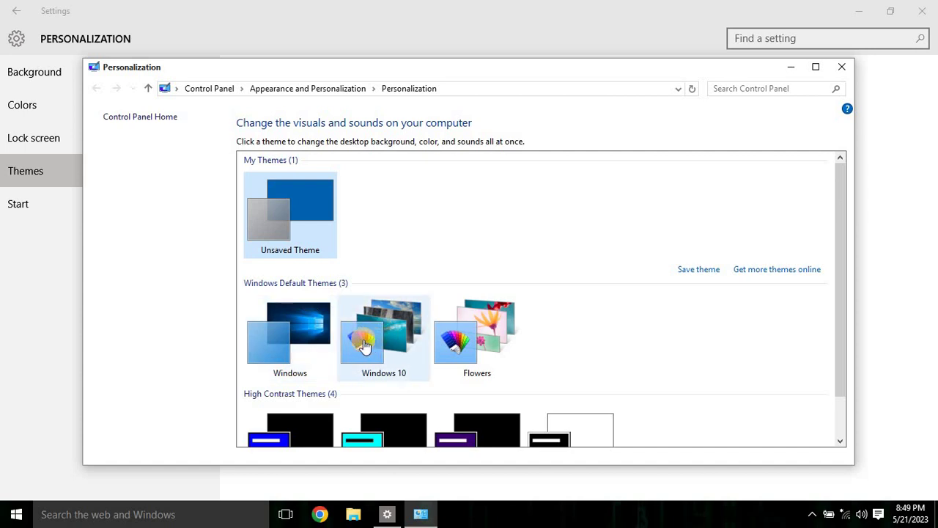
scroll(360, 344, down, 1)
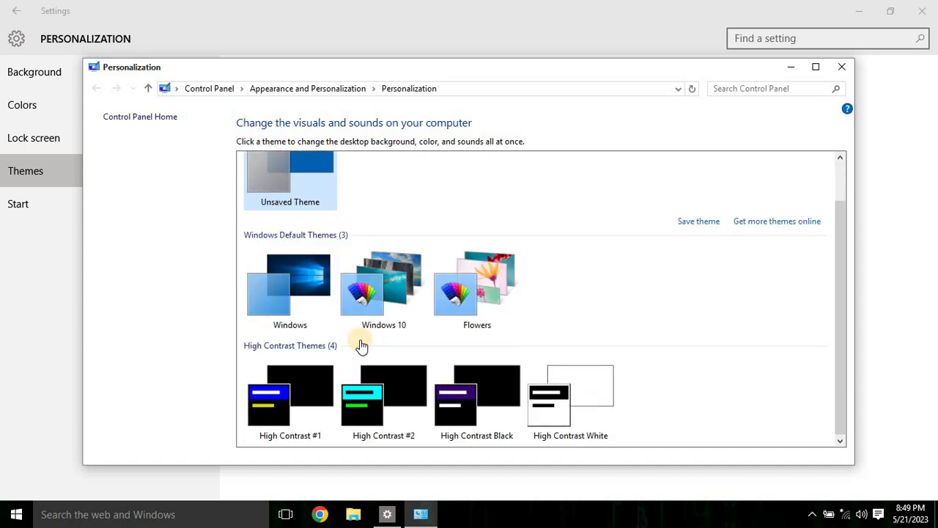
click(385, 306)
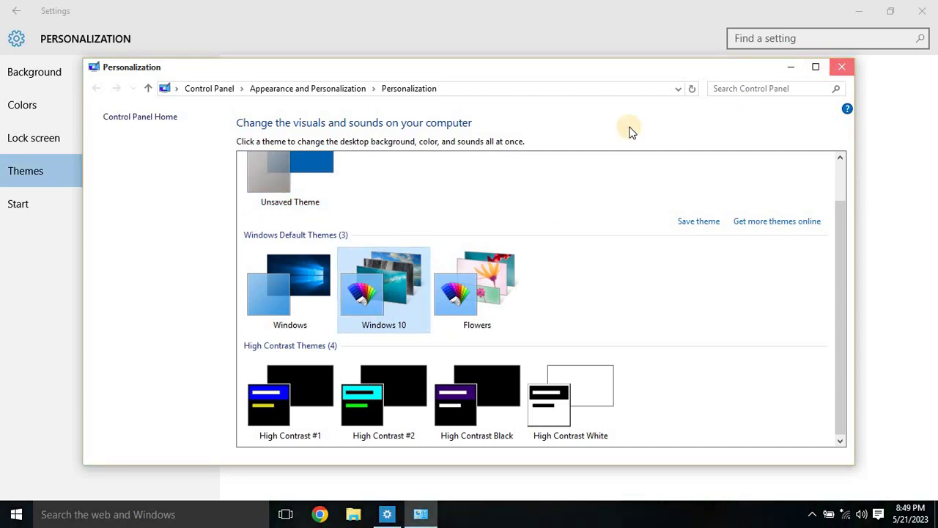
- Open the Start personalization settings and view the current Start menu
click(46, 210)
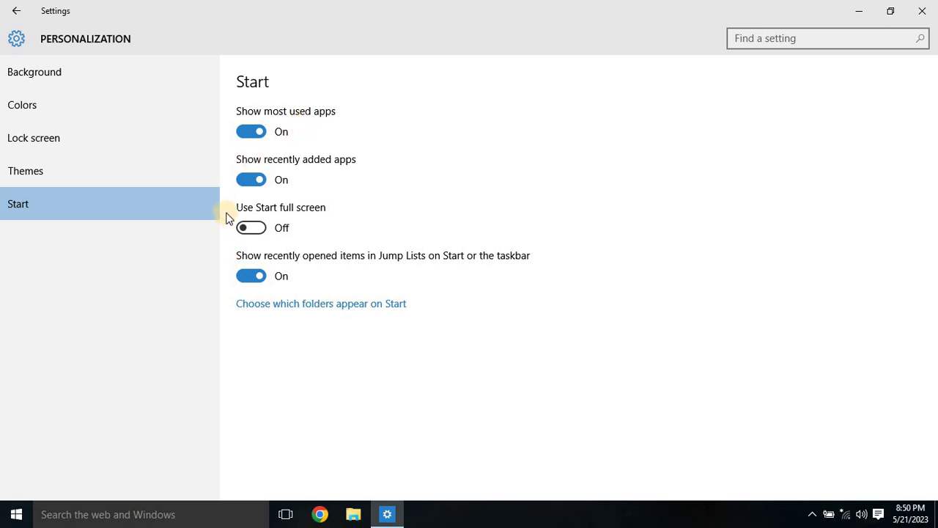
click(22, 518)
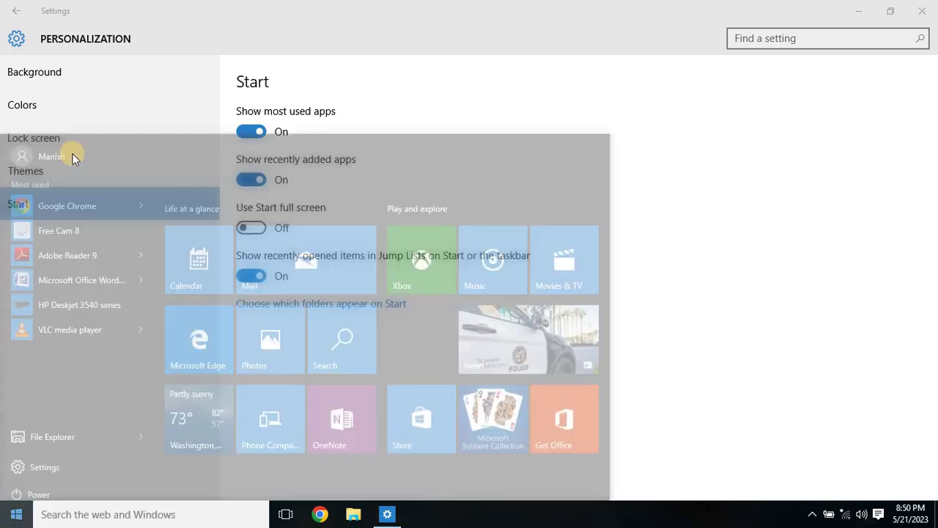
click(680, 162)
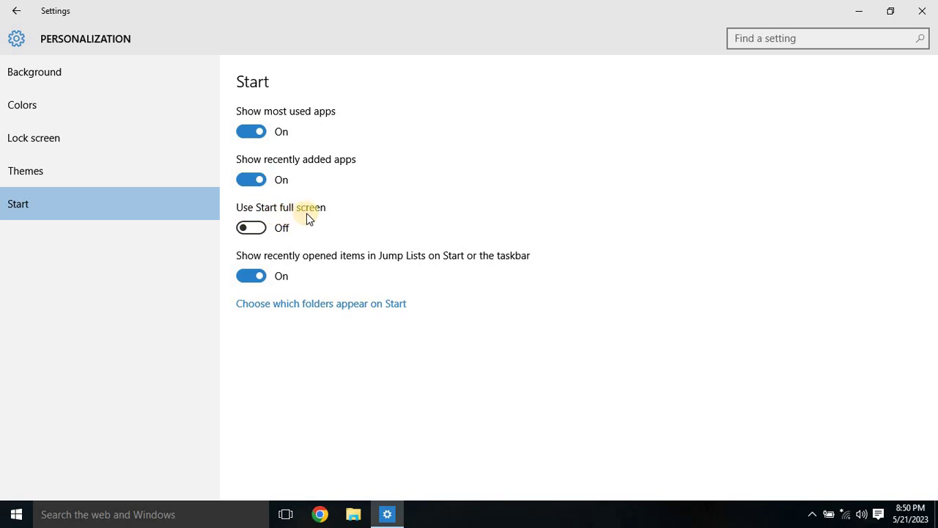
- Turn on Use Start full screen, view the full-screen Start, and return to the Start settings
click(257, 229)
click(11, 513)
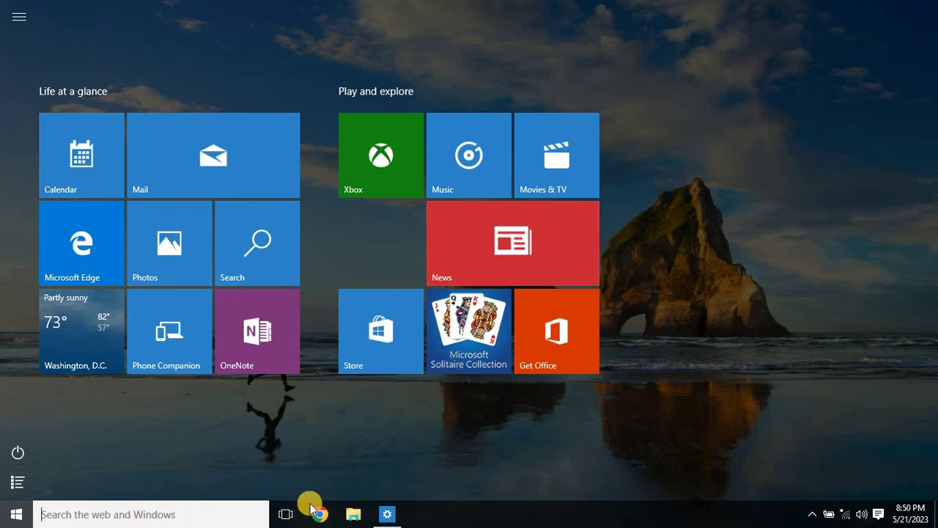
click(381, 513)
- Turn off Use Start full screen and check the regular Start menu
click(257, 229)
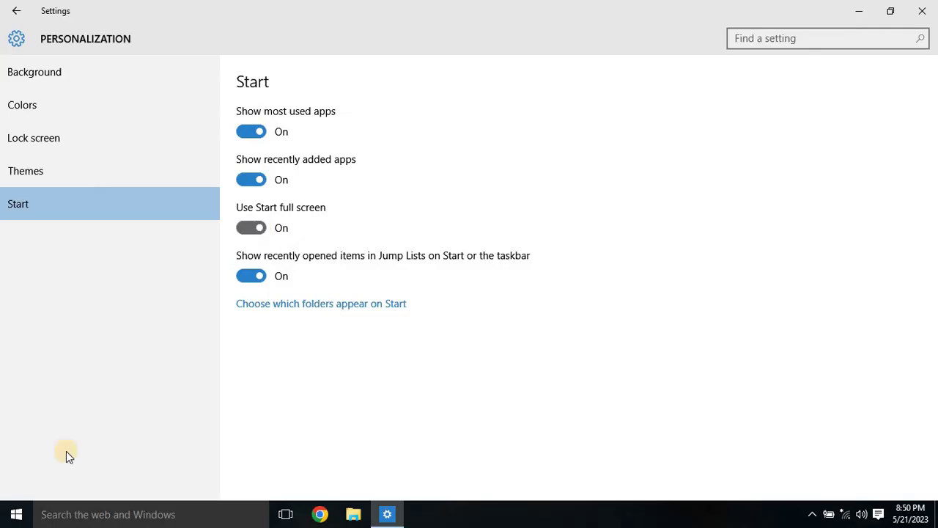
click(15, 517)
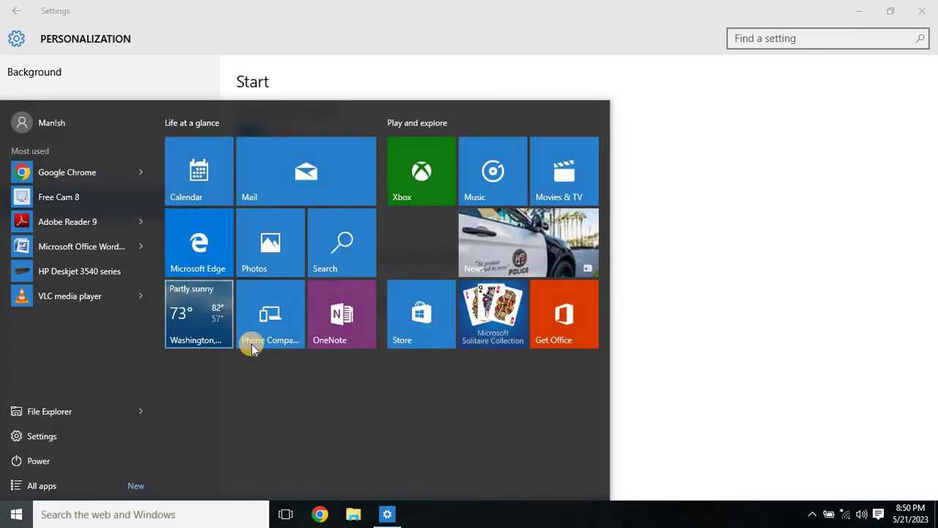
click(91, 209)
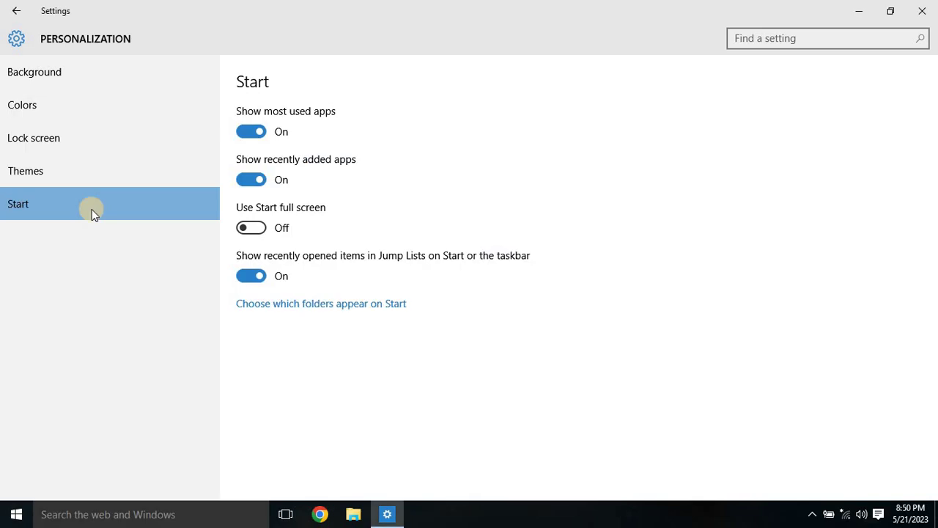